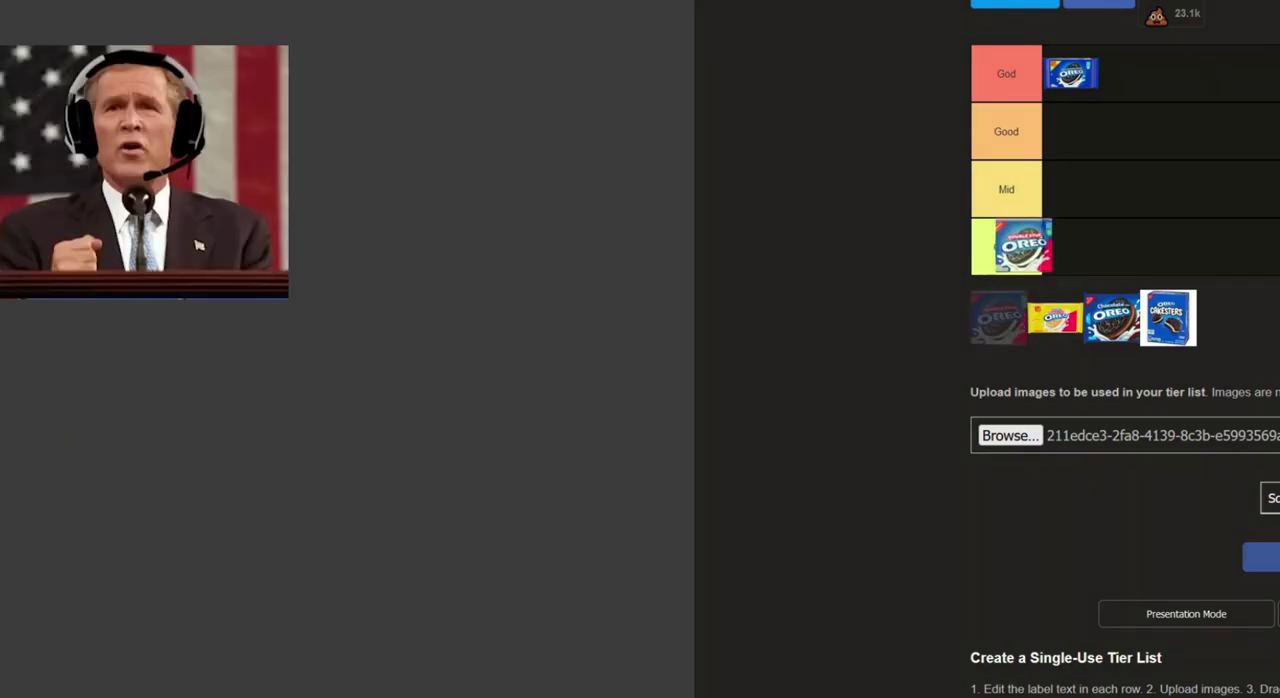
# Place the Double Stuf Oreo pack image in the Good row
pyautogui.moveTo(998, 318)
pyautogui.mouseDown()
pyautogui.moveTo(1125, 140)
pyautogui.moveTo(1072, 131)
pyautogui.mouseUp()
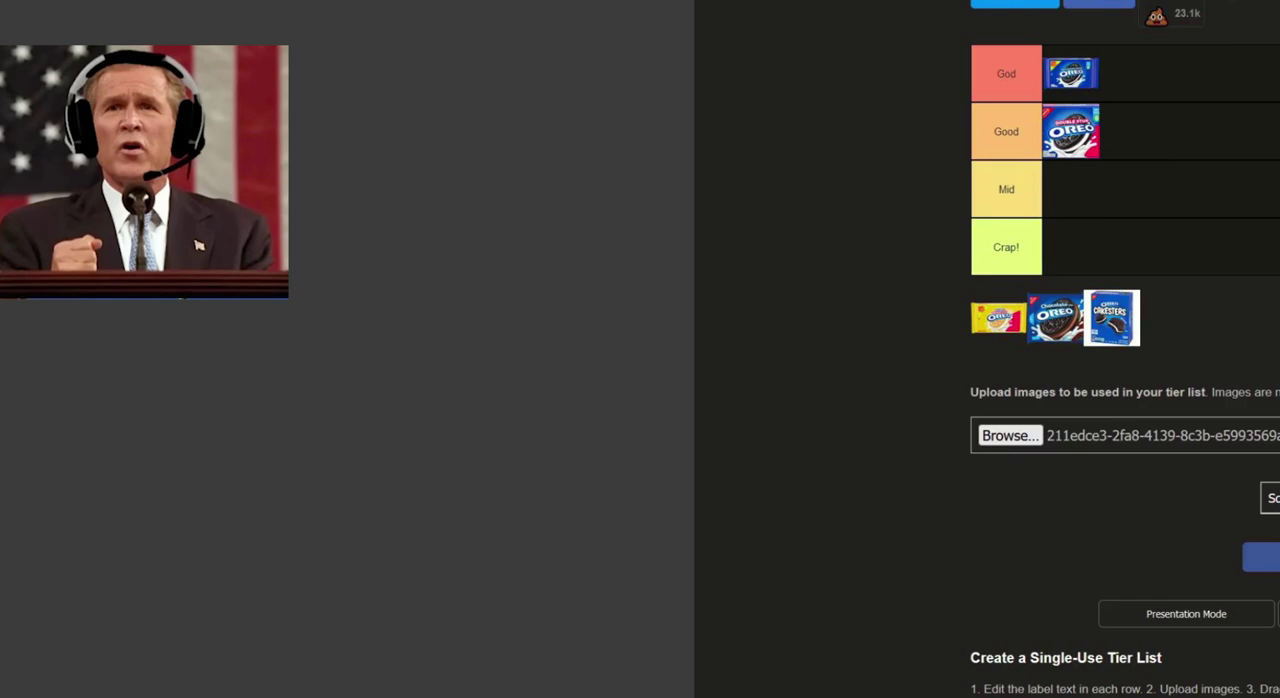
# Place the yellow Golden Oreo pack image in the Mid row
pyautogui.moveTo(997, 318); pyautogui.dragTo(1190, 178)
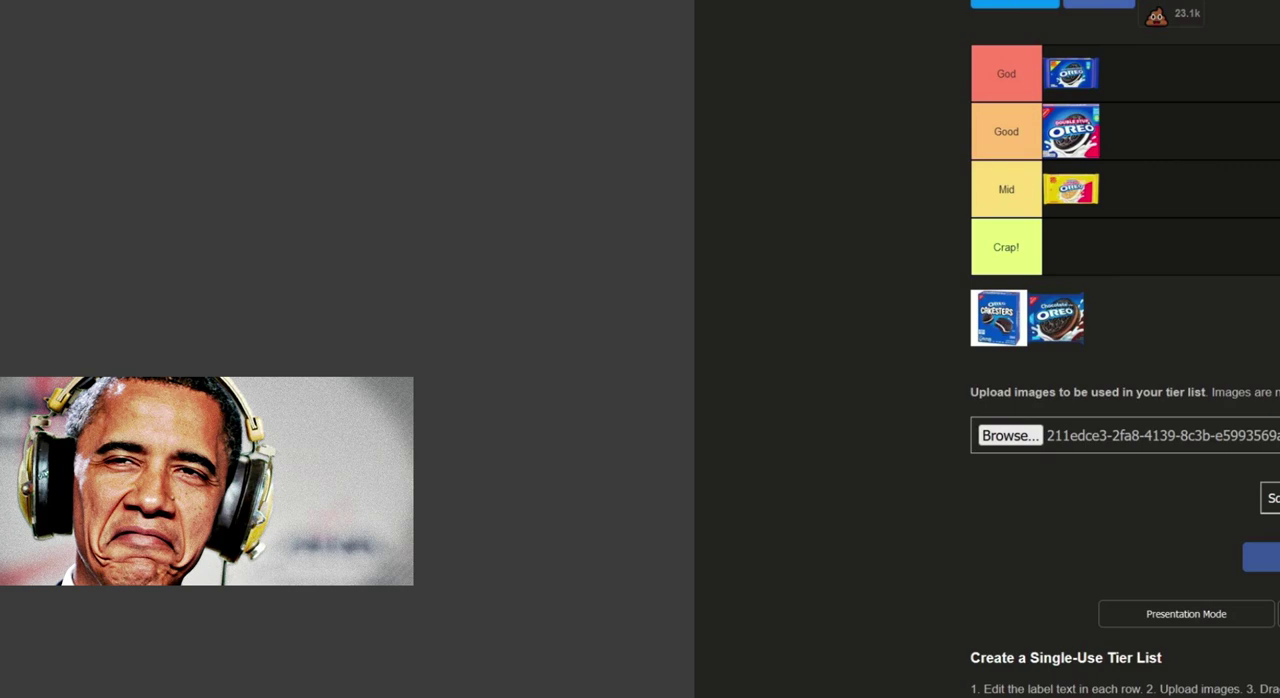
# Place Oreo Cakesters in the God row and the Chocolate Oreo pack in Mid
pyautogui.moveTo(998, 318)
pyautogui.mouseDown()
pyautogui.moveTo(1165, 193)
pyautogui.moveTo(1128, 73)
pyautogui.mouseUp()
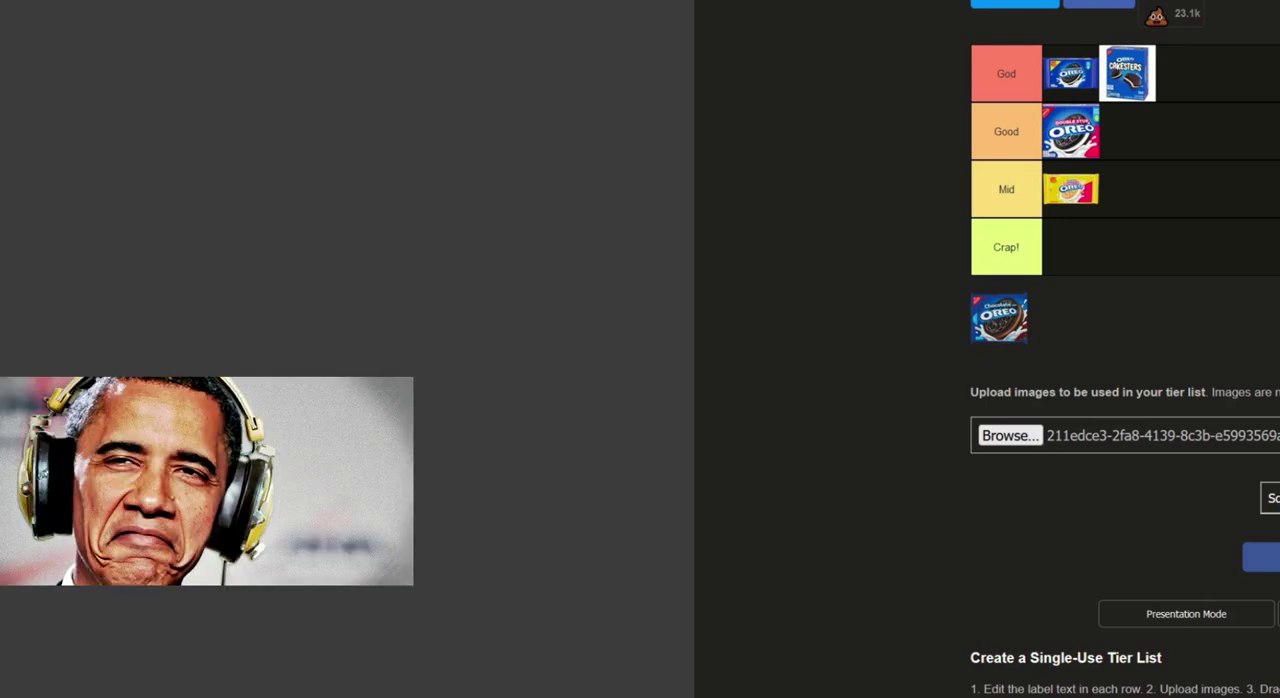
pyautogui.moveTo(1000, 318); pyautogui.dragTo(1128, 189)
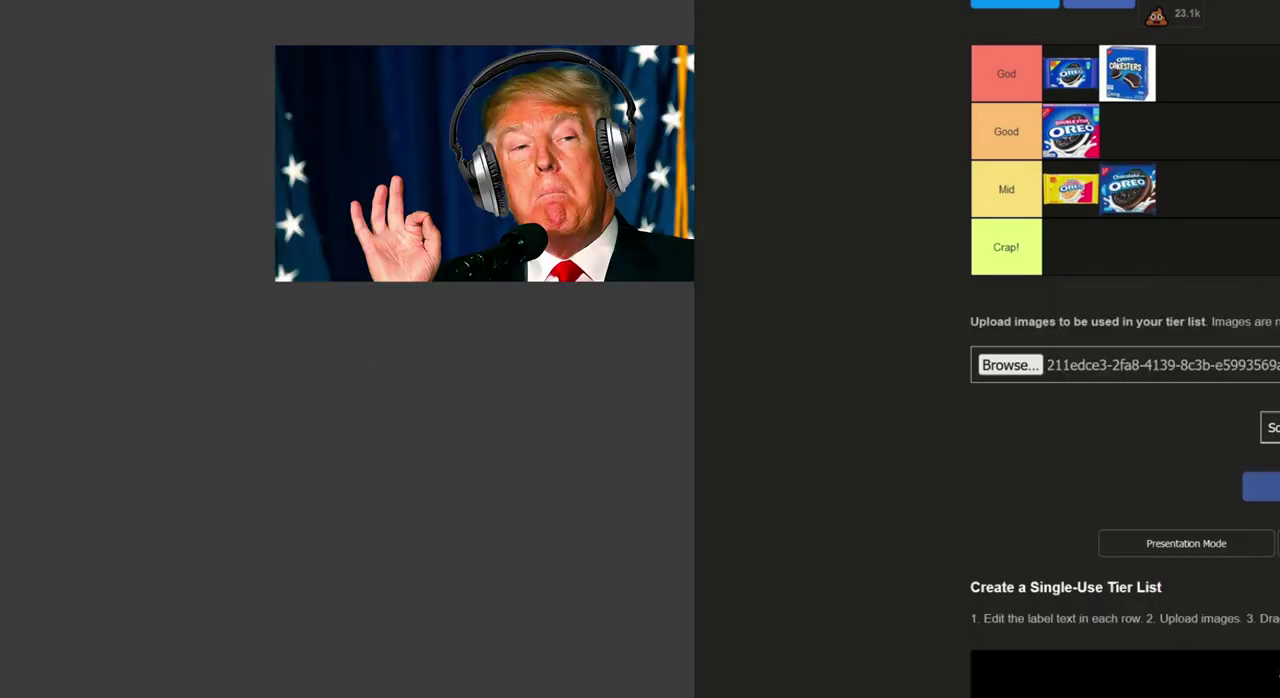